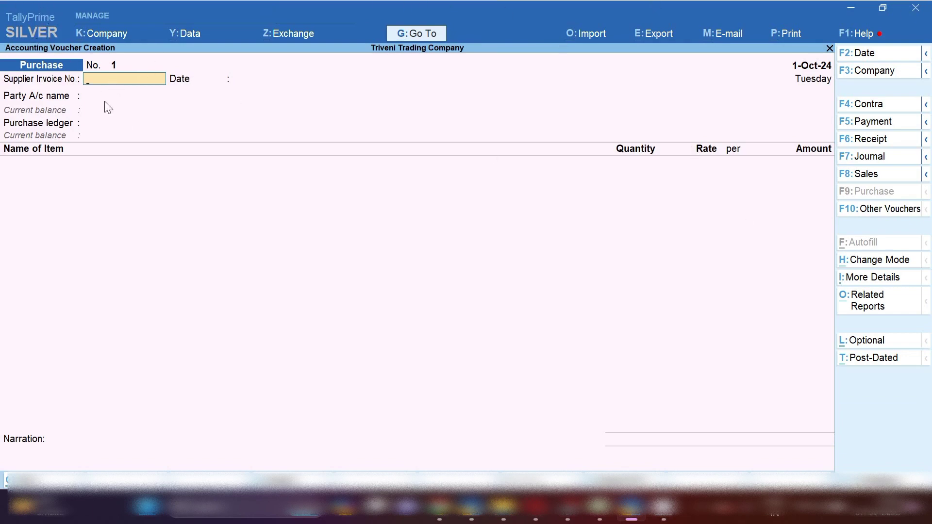
# - Enter supplier invoice number 654 in the purchase voucher and accept 1-Oct-24 as the invoice date
pyautogui.write('654')
pyautogui.press('Return')
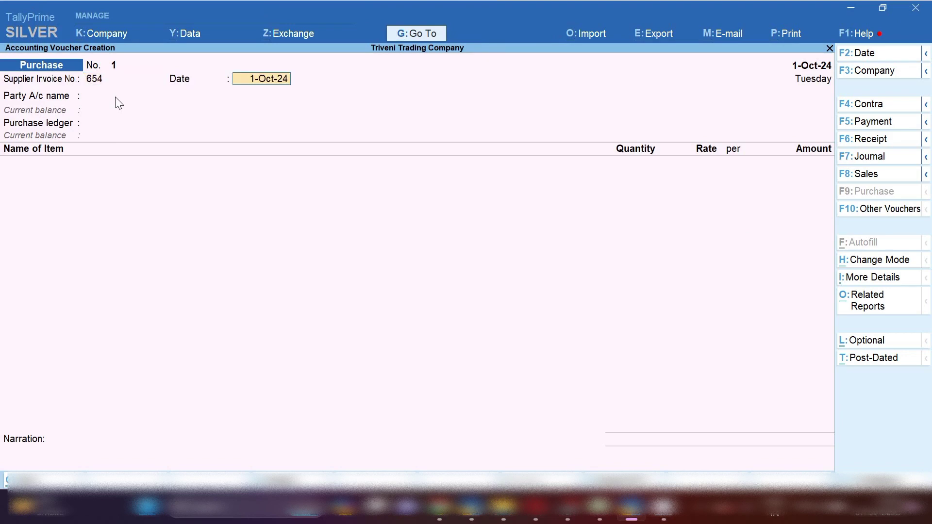
pyautogui.press('Return')
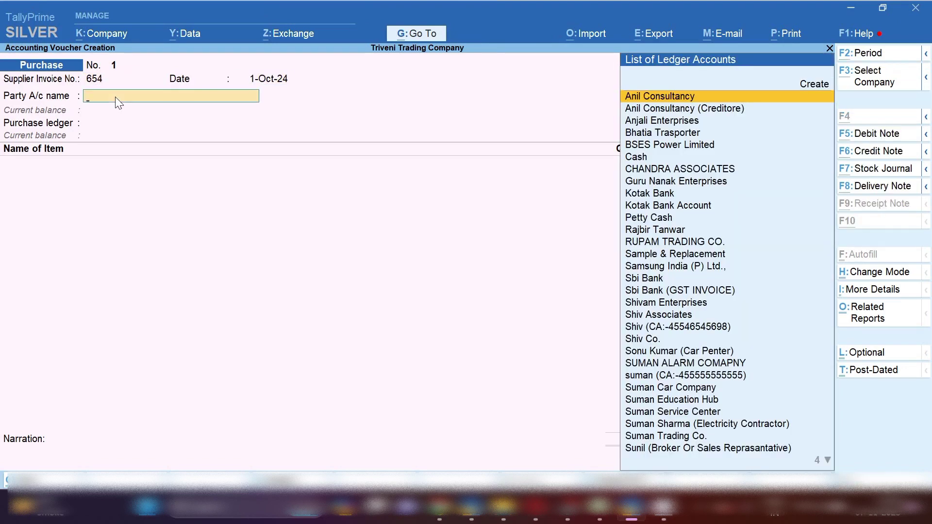
pyautogui.hotkey('alt', 'c')
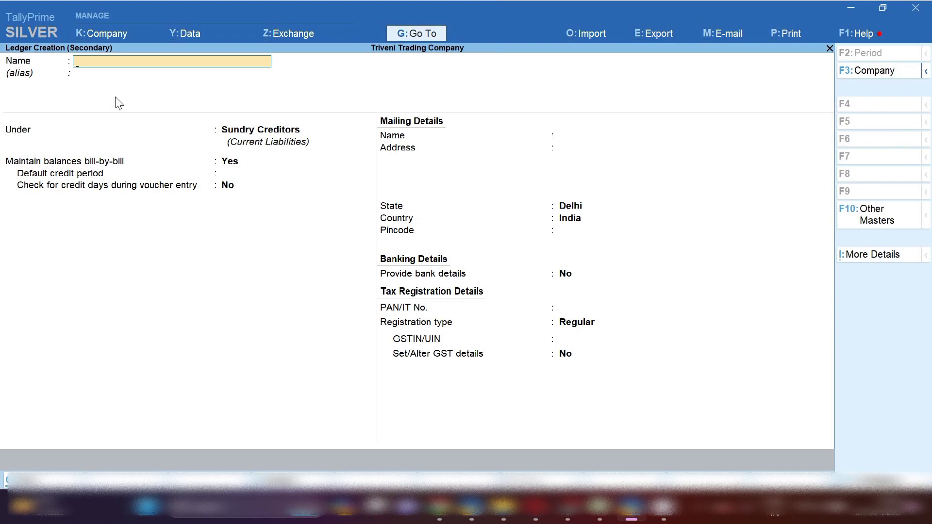
pyautogui.press('Escape')
pyautogui.write('y')
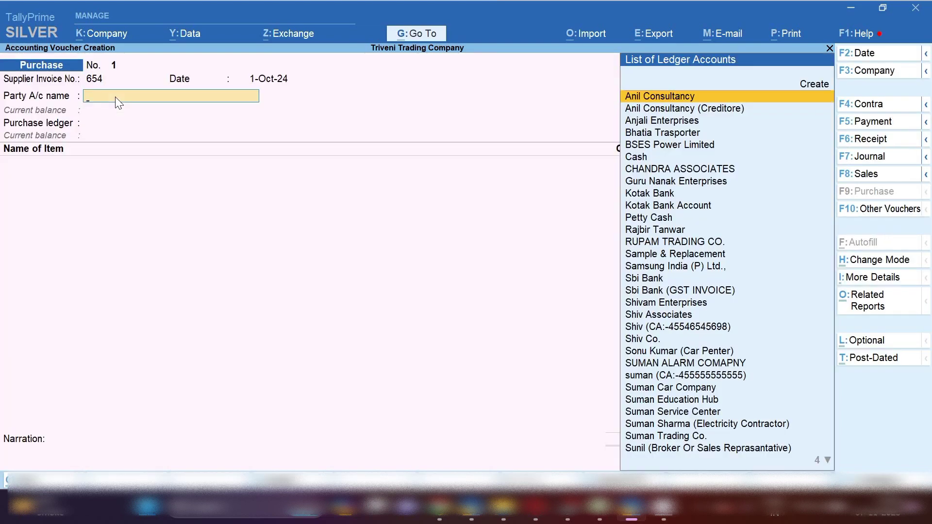
# - Set the purchase voucher's party account to Anjali Enterprises
pyautogui.write('Anj')
pyautogui.press('Return')
pyautogui.press('Escape')
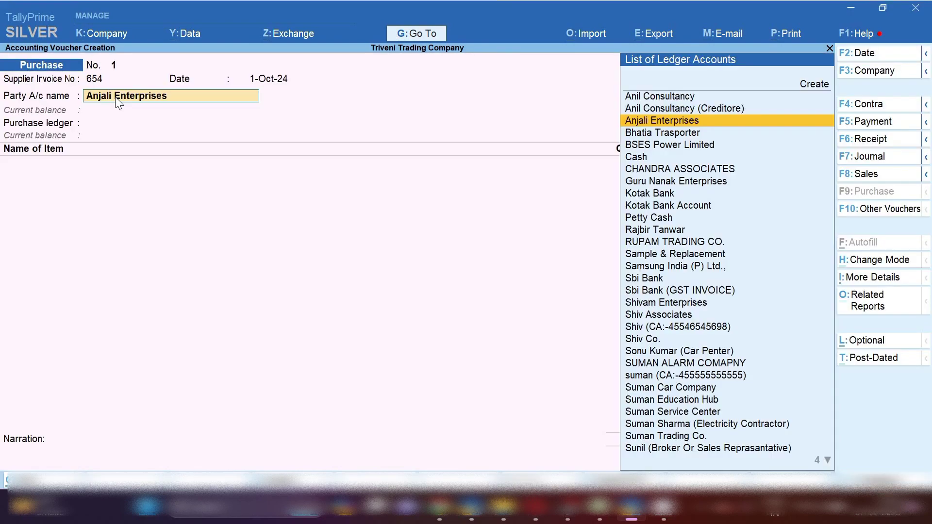
# - View which group the Anjali Enterprises ledger belongs to without altering it, and return to the purchase voucher
pyautogui.hotkey('ctrl', 'Return')
pyautogui.press('Return')
pyautogui.press('Return')
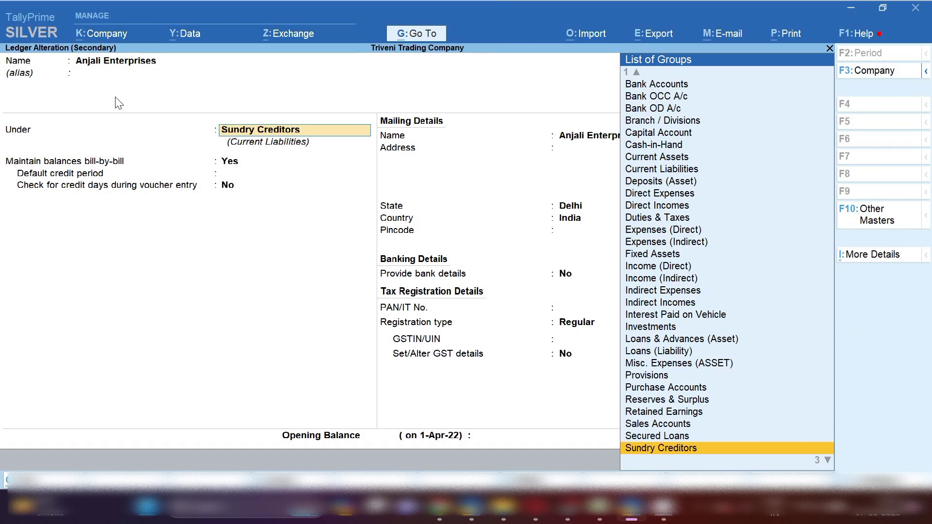
pyautogui.press('Escape')
pyautogui.press('Escape')
pyautogui.press('y')
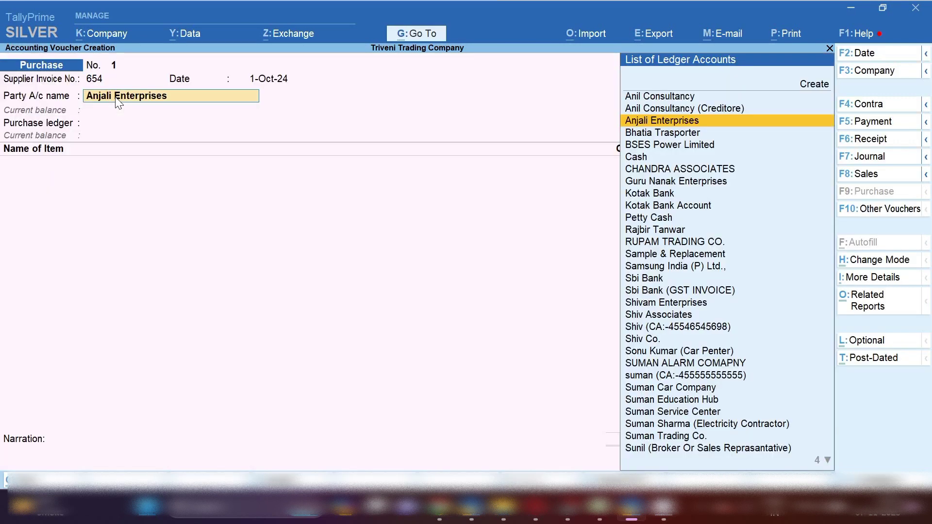
# - Accept the default party details, set the purchase ledger to Purchase Accoount, and decline saving the voucher without items
pyautogui.press('Return')
pyautogui.press('Return')
pyautogui.press('Return')
pyautogui.press('Return')
pyautogui.press('Return')
pyautogui.press('Return')
pyautogui.press('Return')
pyautogui.press('Return')
pyautogui.press('Return')
pyautogui.press('Return')
pyautogui.press('Return')
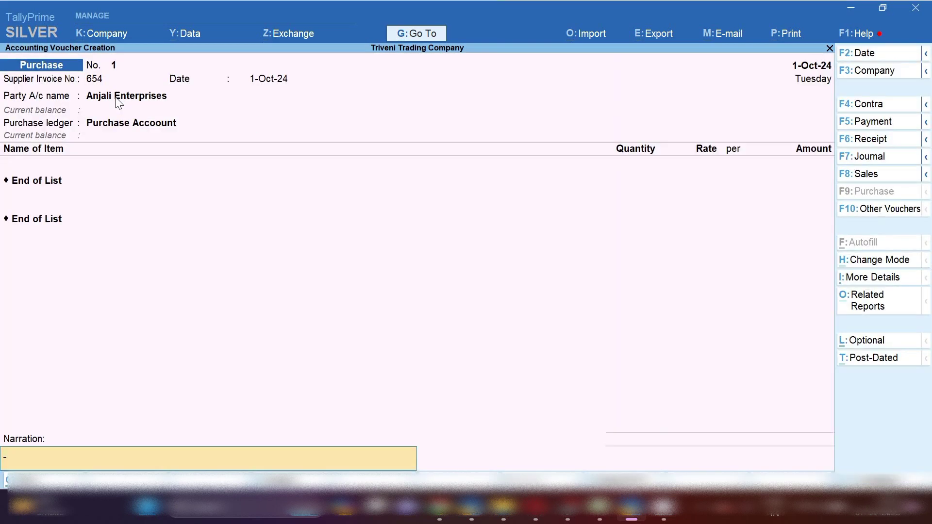
pyautogui.press('Return')
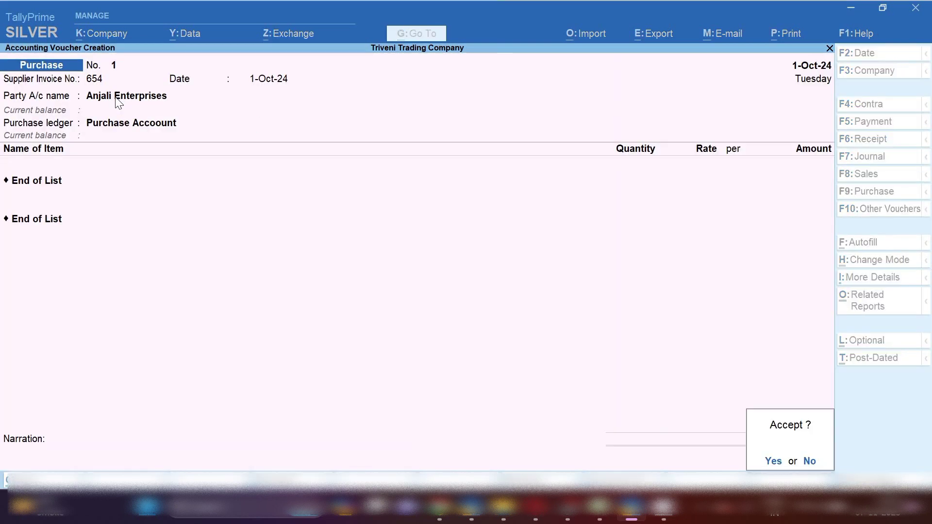
pyautogui.press('n')
# - Choose Electric Ceiling Fan Usha as the item in the purchase voucher's first item line
pyautogui.click(33, 183)
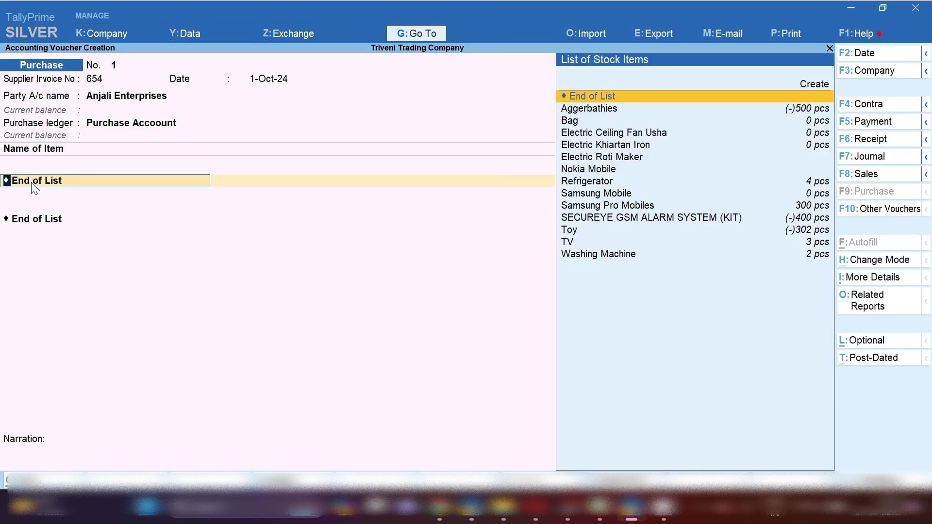
pyautogui.press('Down')
pyautogui.press('Down')
pyautogui.press('Down')
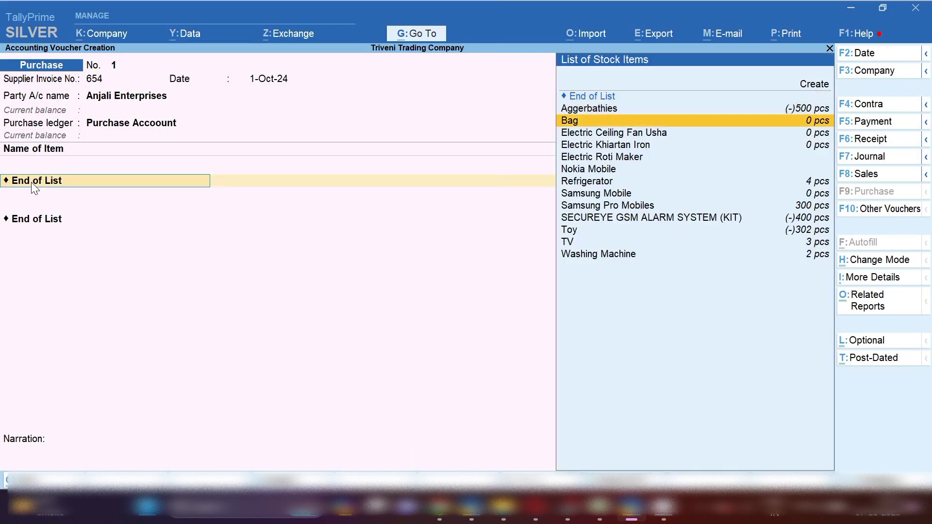
pyautogui.press('Return')
pyautogui.press('Return')
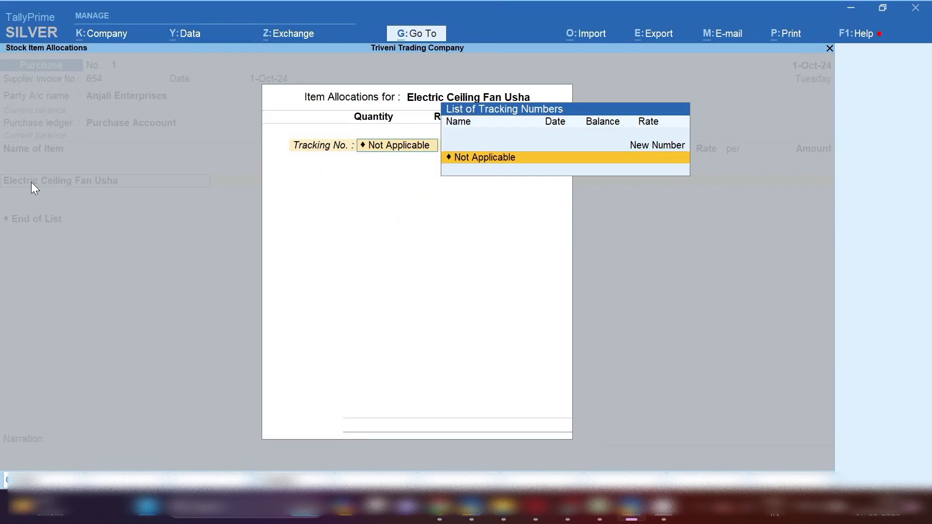
# - Allocate 20 pcs of the ceiling fan at a rate of 1,500 per piece, with the tracking number Not Applicable
pyautogui.press('Return')
pyautogui.write('20')
pyautogui.press('Return')
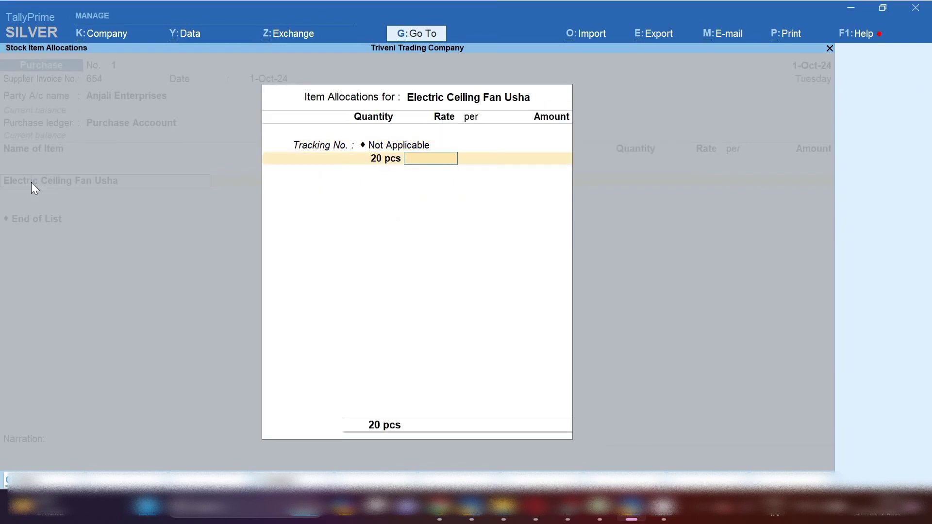
pyautogui.write('1,500')
pyautogui.press('Return')
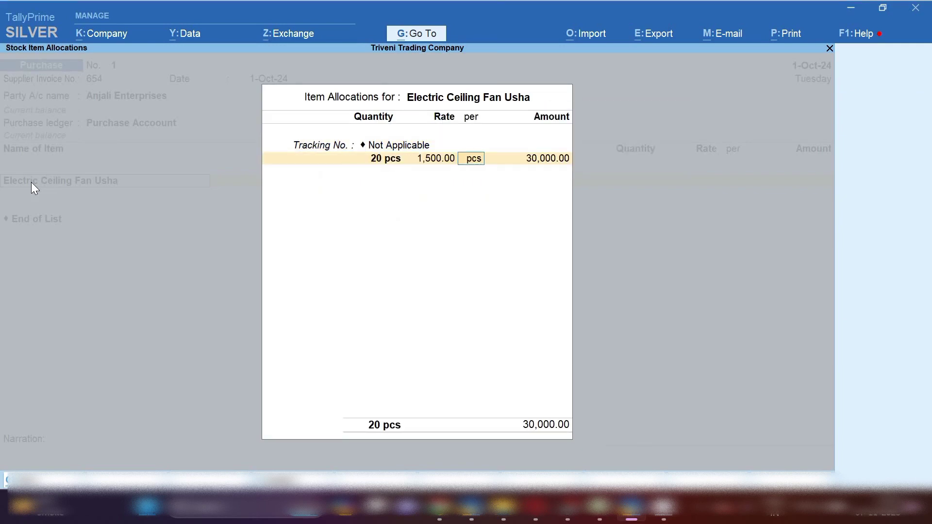
pyautogui.press('Return')
pyautogui.press('Return')
pyautogui.press('Return')
pyautogui.press('Return')
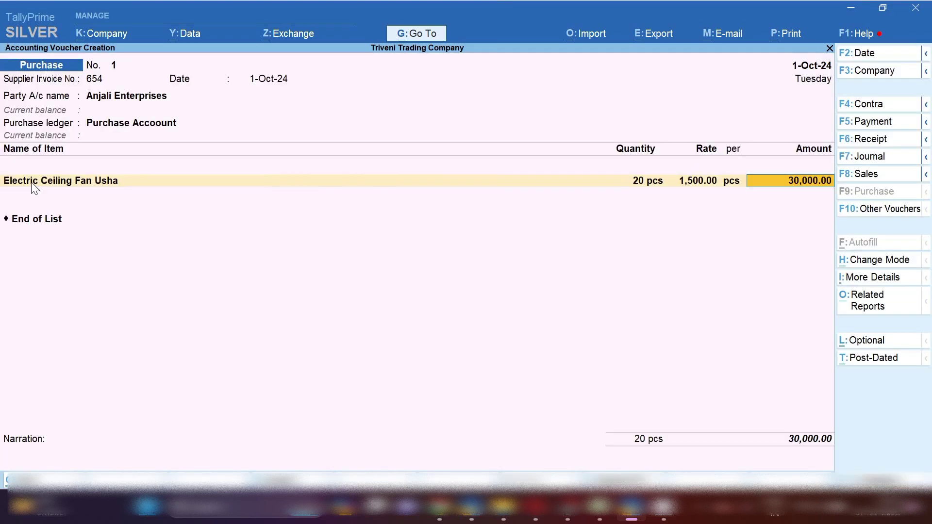
pyautogui.press('Return')
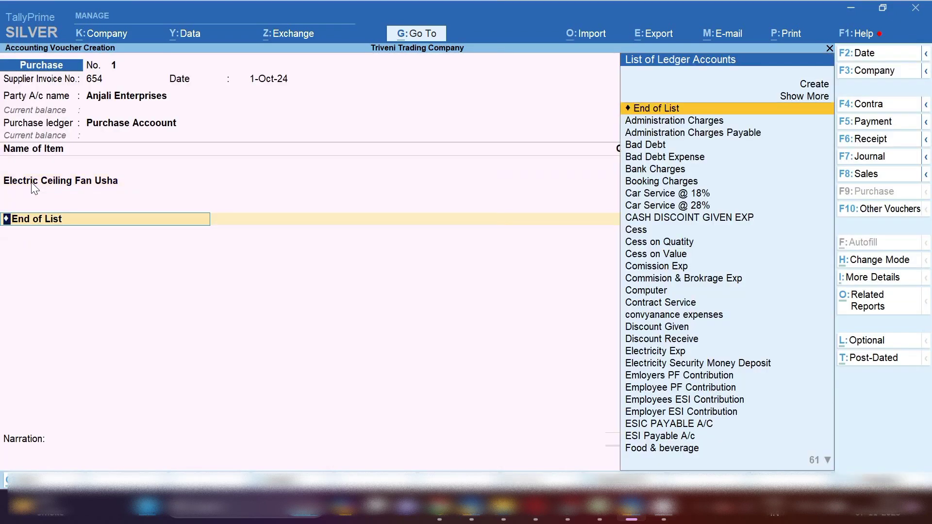
# - Add the Input Cgst and Input Sgst ledgers below the item and save the purchase voucher
pyautogui.write('Cgs')
pyautogui.press('Return')
pyautogui.press('Return')
pyautogui.press('Return')
pyautogui.write('S')
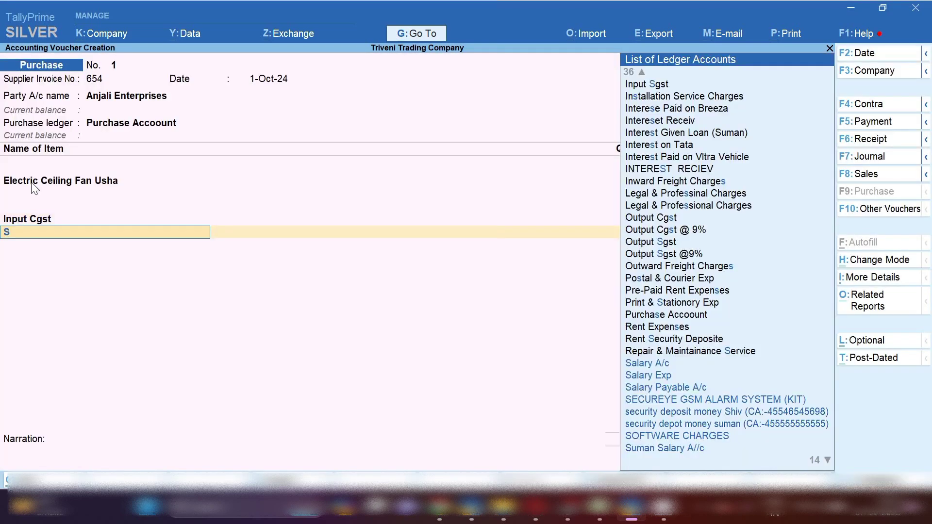
pyautogui.write('g')
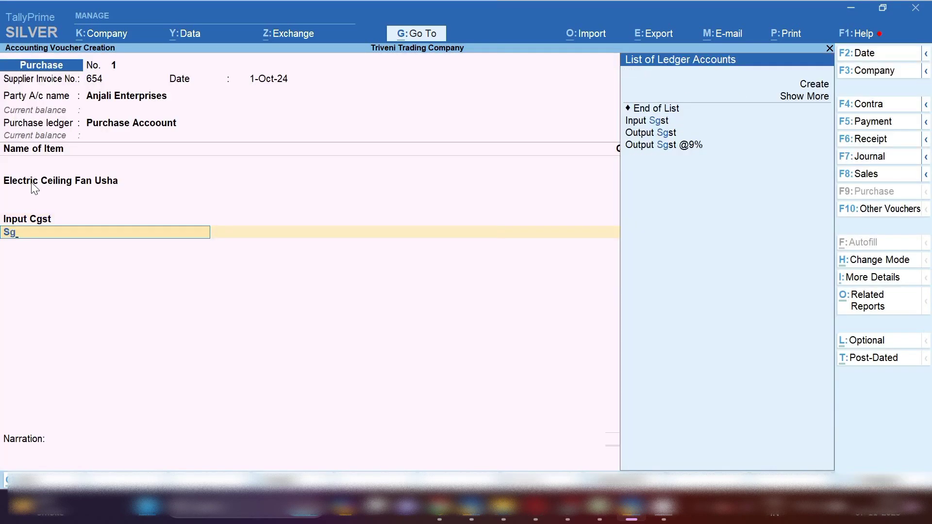
pyautogui.press('Return')
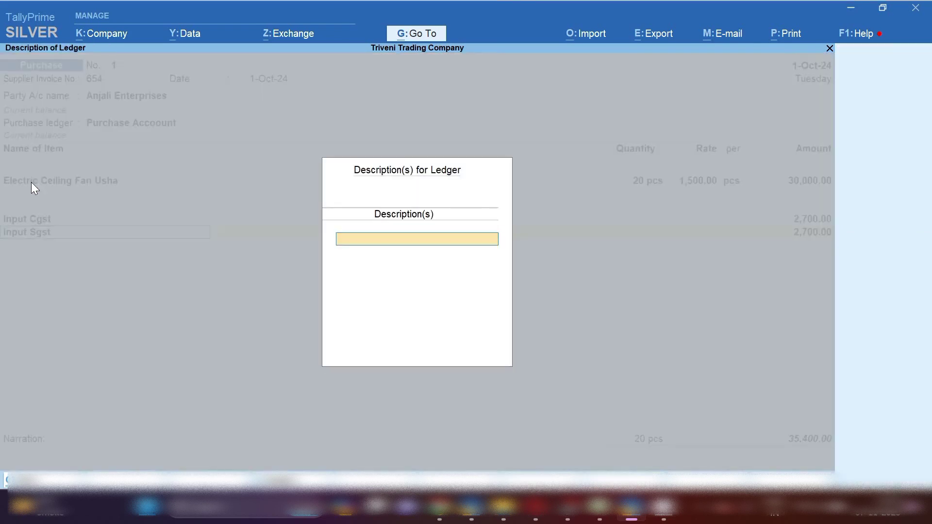
pyautogui.press('Return')
pyautogui.press('Return')
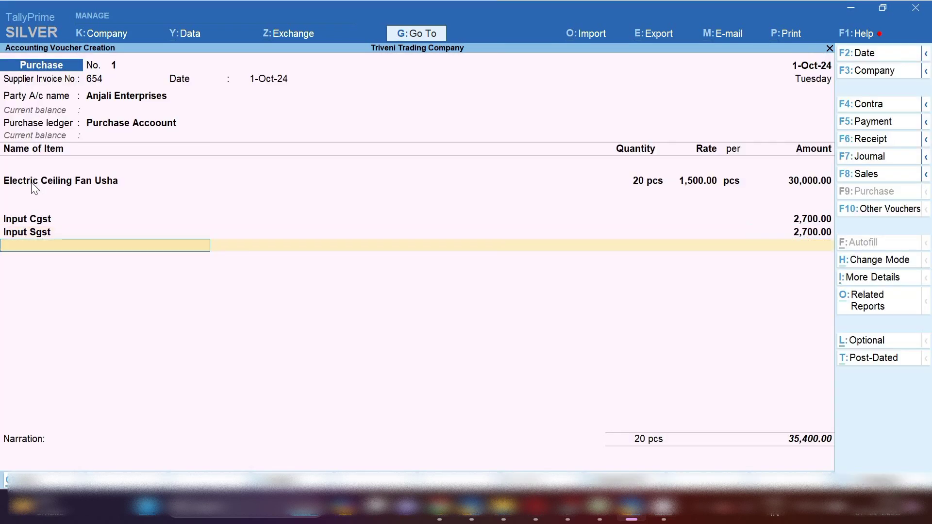
pyautogui.hotkey('ctrl', 'a')
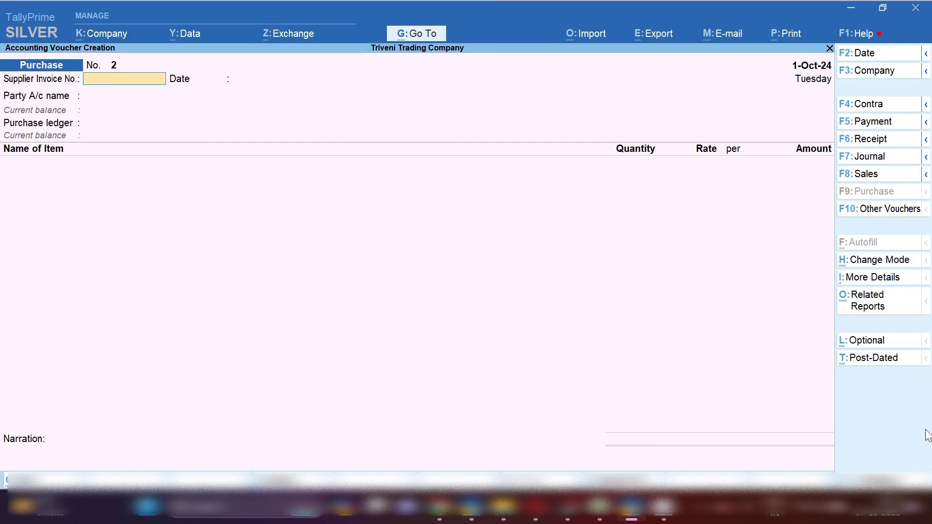
# - Start a sales voucher of type Tax Invoice with Anjali Enterprises as the party
pyautogui.click(872, 177)
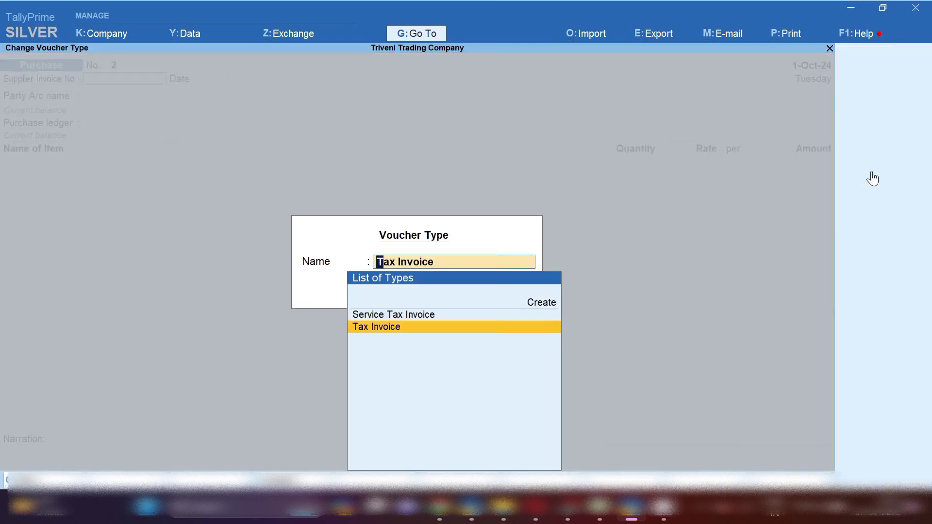
pyautogui.press('Return')
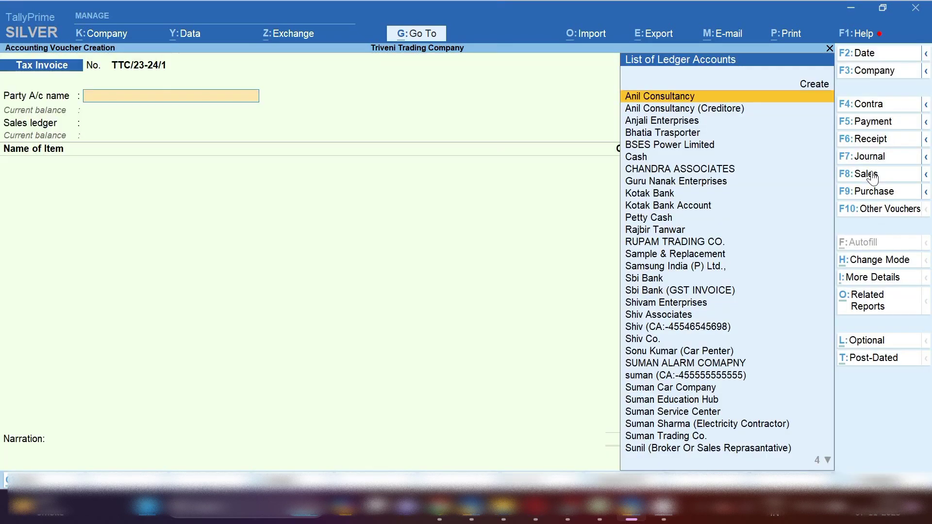
pyautogui.write('Anj')
pyautogui.press('Return')
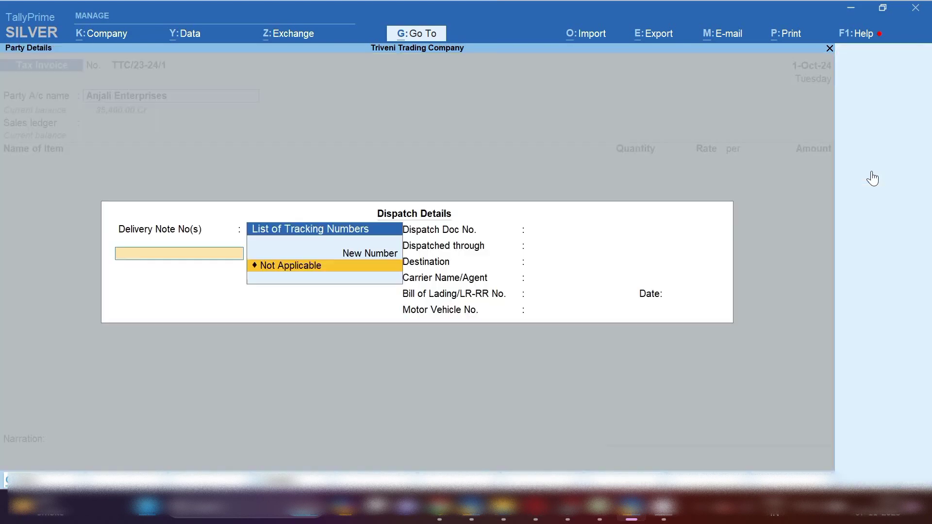
# - Leave the dispatch details blank, accept the party details, and set the sales ledger to Sale Account
pyautogui.press('Return')
pyautogui.press('Return')
pyautogui.press('Return')
pyautogui.press('Return')
pyautogui.press('Return')
pyautogui.press('Return')
pyautogui.press('Return')
pyautogui.press('Return')
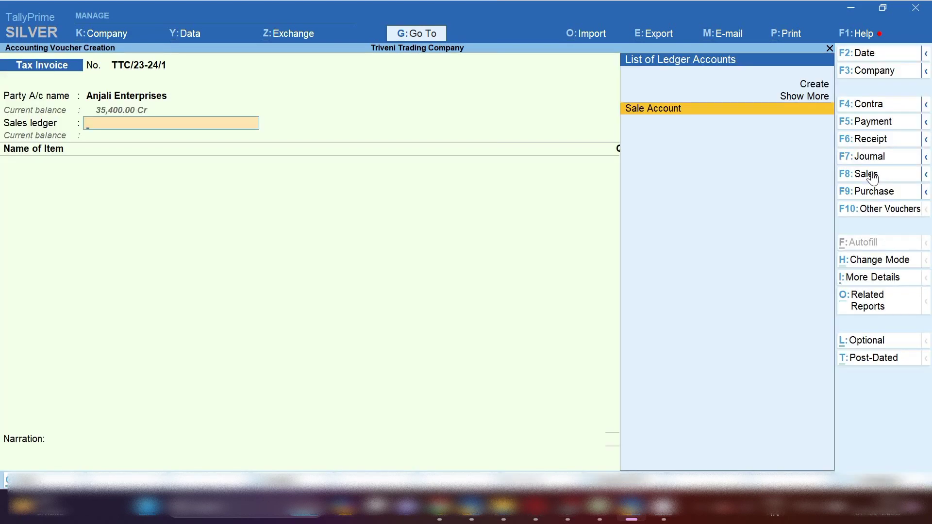
pyautogui.press('Return')
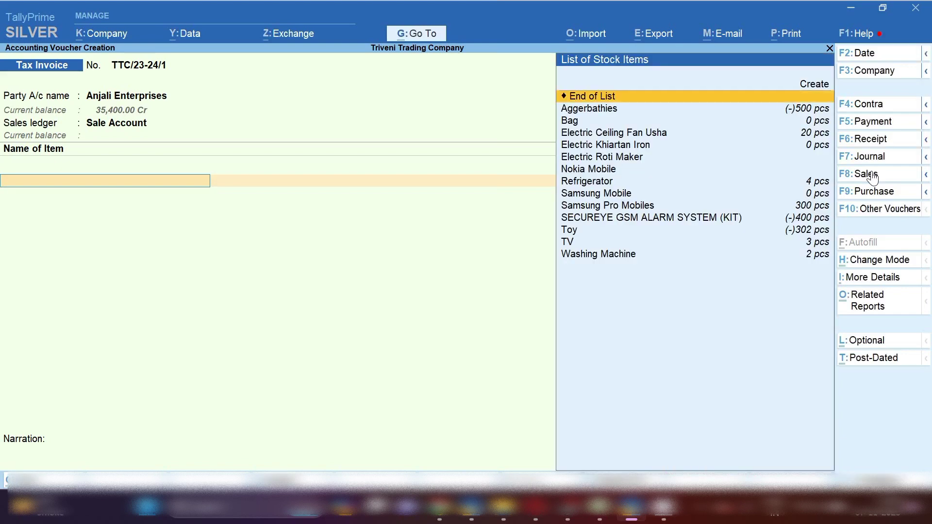
# - Choose Electric Khiartan Iron as the sold item, with tracking and order numbers Not Applicable and no description
pyautogui.press('Down')
pyautogui.press('Down')
pyautogui.press('Down')
pyautogui.press('Down')
pyautogui.press('Return')
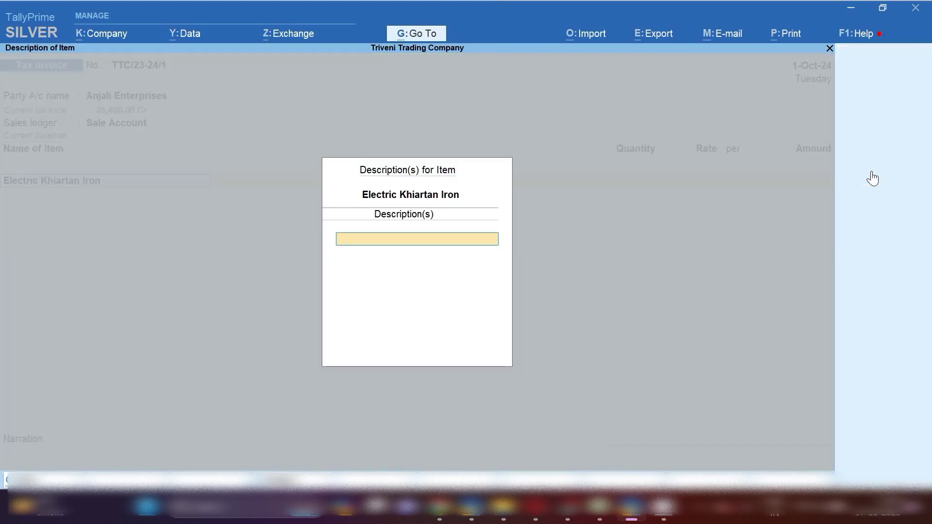
pyautogui.press('Return')
pyautogui.press('Return')
pyautogui.press('Return')
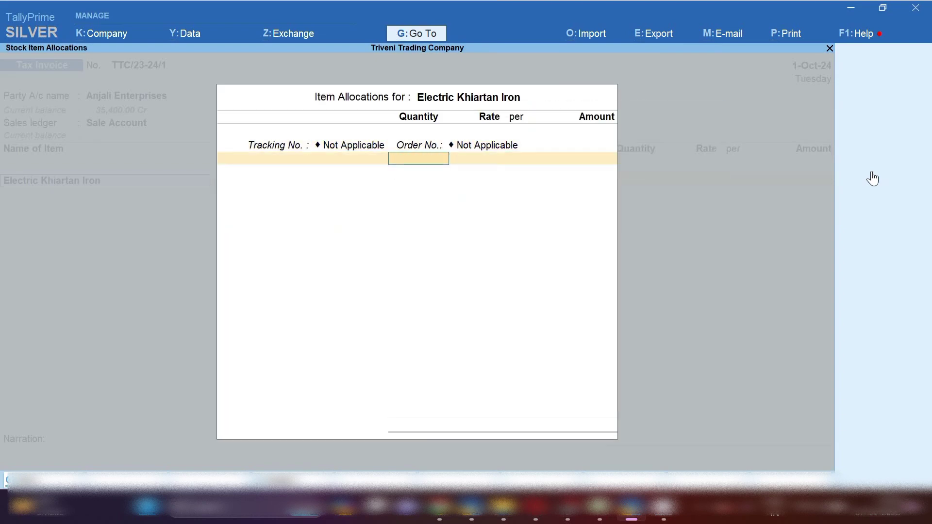
# - Allocate 5 pcs of the iron at a rate of 2,000 per piece
pyautogui.write('5')
pyautogui.press('Return')
pyautogui.press('Return')
pyautogui.write('2000')
pyautogui.press('Return')
pyautogui.press('Return')
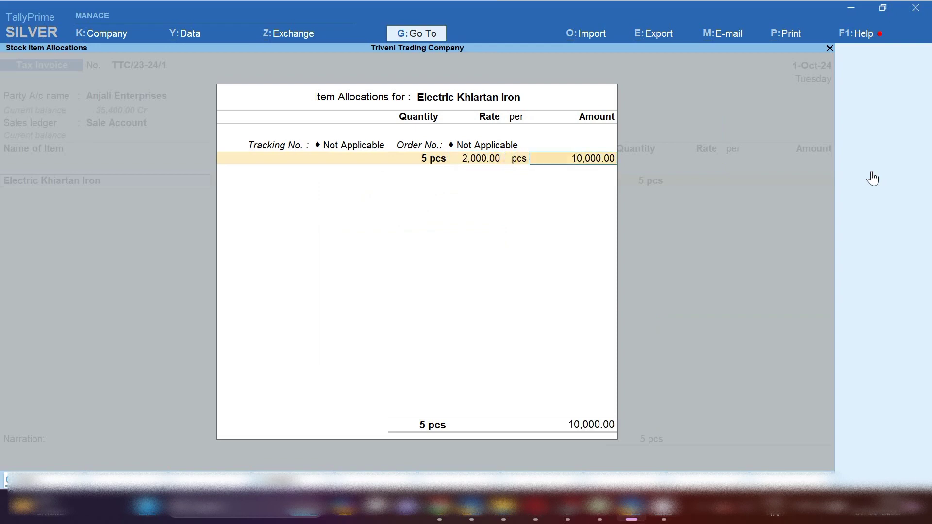
pyautogui.press('Return')
# - Add the Output Cgst and Output Sgst ledgers below the sold item without descriptions
pyautogui.write('Cgs')
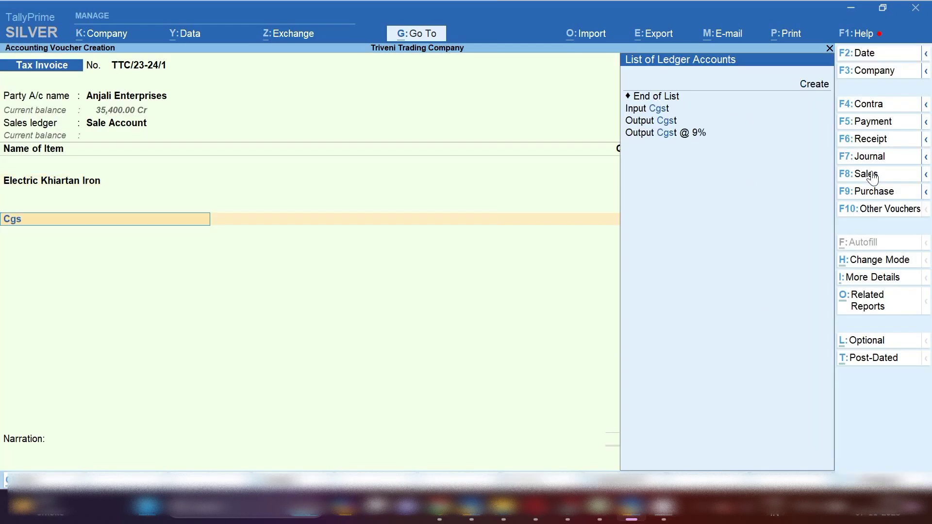
pyautogui.press('Down')
pyautogui.press('Return')
pyautogui.press('Return')
pyautogui.press('Return')
pyautogui.write('Sgs')
pyautogui.press('Down')
pyautogui.press('Return')
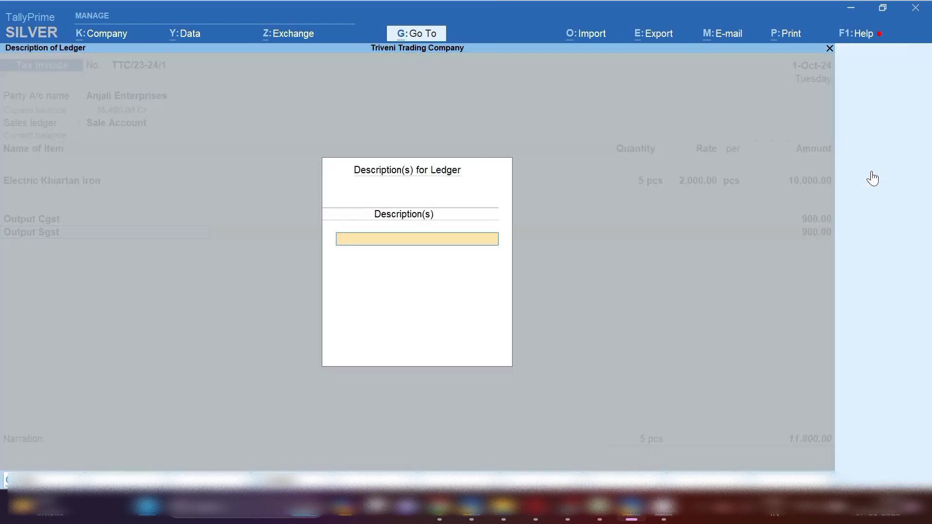
pyautogui.press('Return')
pyautogui.press('Return')
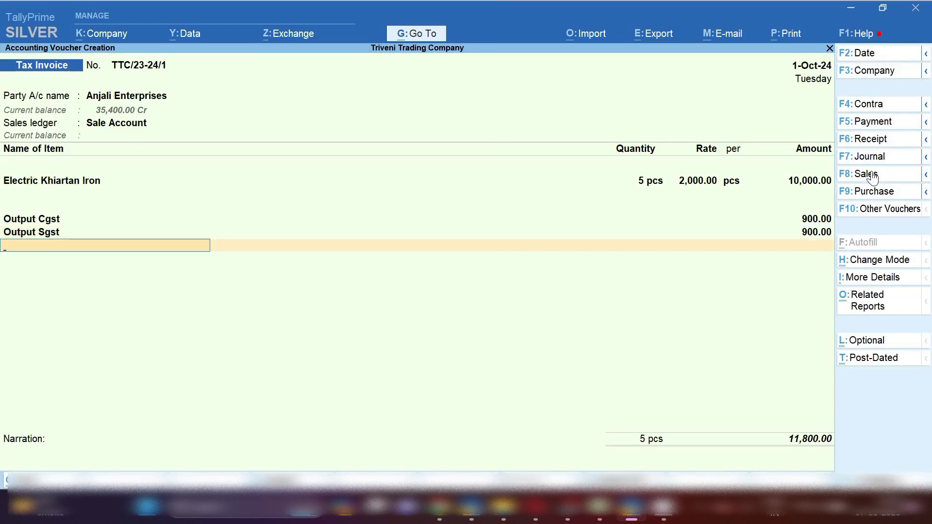
# - Record the 11,800 total as a New Ref named TTC/23-24/1 and save the sales invoice without a due date or narration
pyautogui.press('Return')
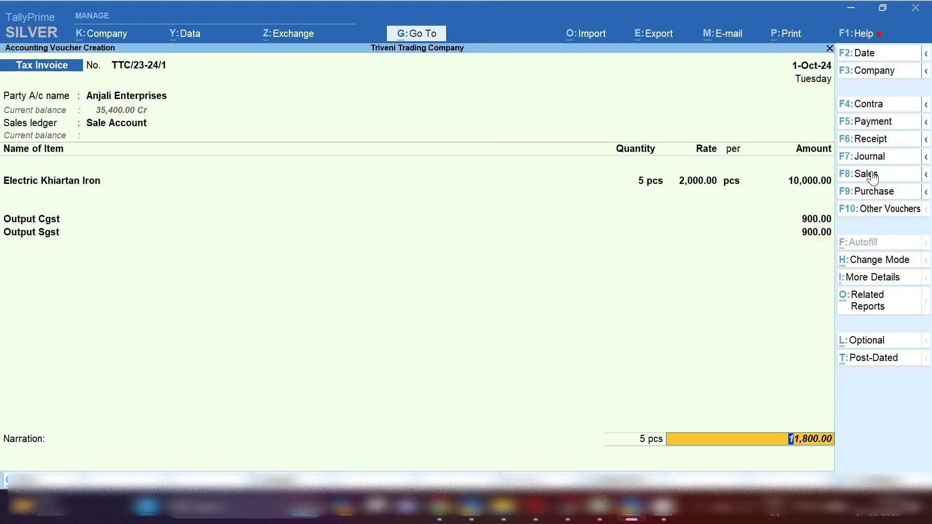
pyautogui.press('Return')
pyautogui.press('Return')
pyautogui.press('Return')
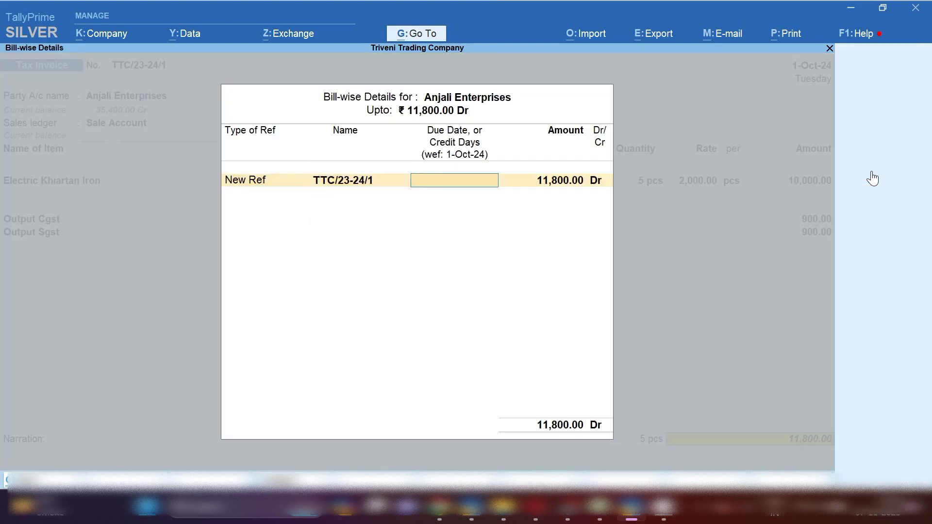
pyautogui.press('Return')
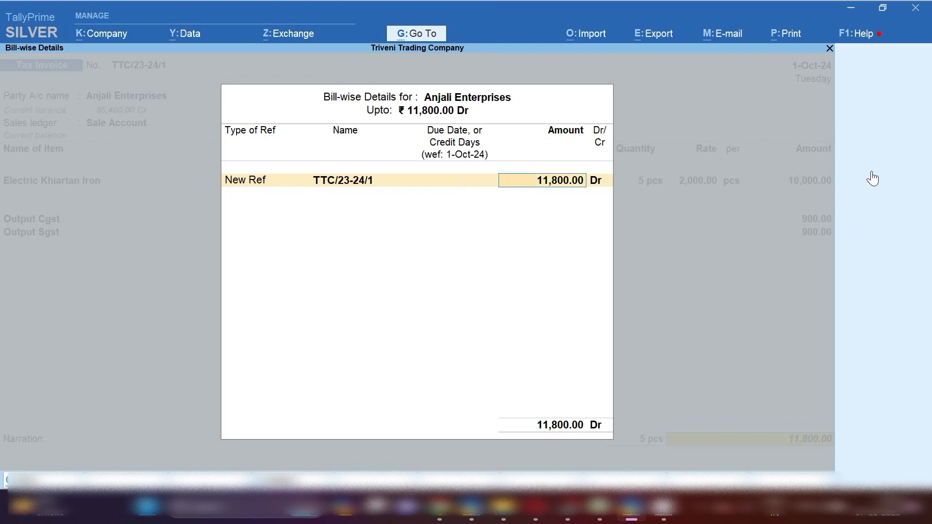
pyautogui.press('Return')
pyautogui.press('Return')
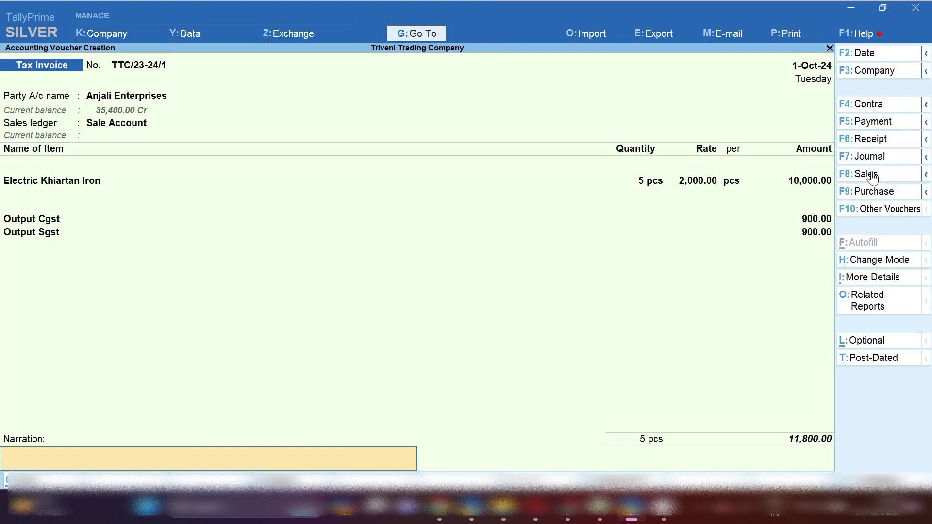
pyautogui.press('Return')
pyautogui.press('Return')
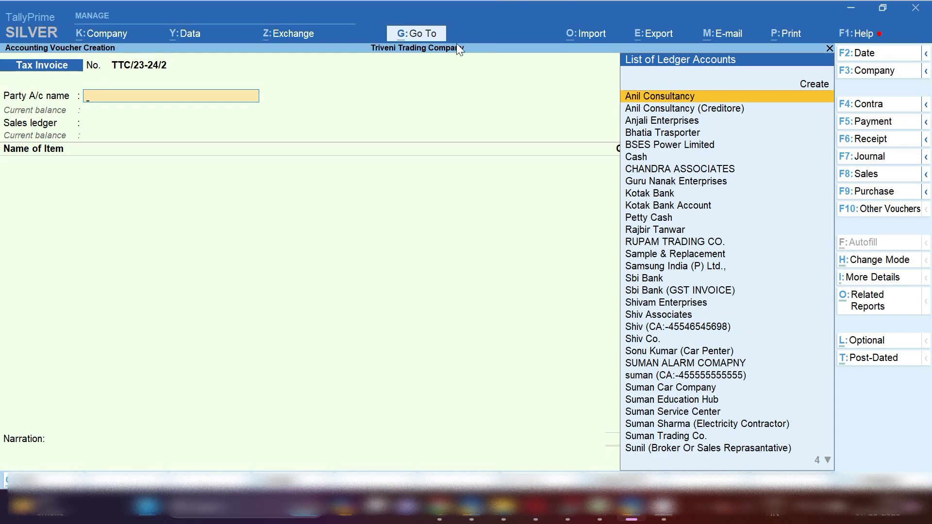
# - Start a payment voucher and keep its voucher date at 1-Oct-24
pyautogui.click(894, 126)
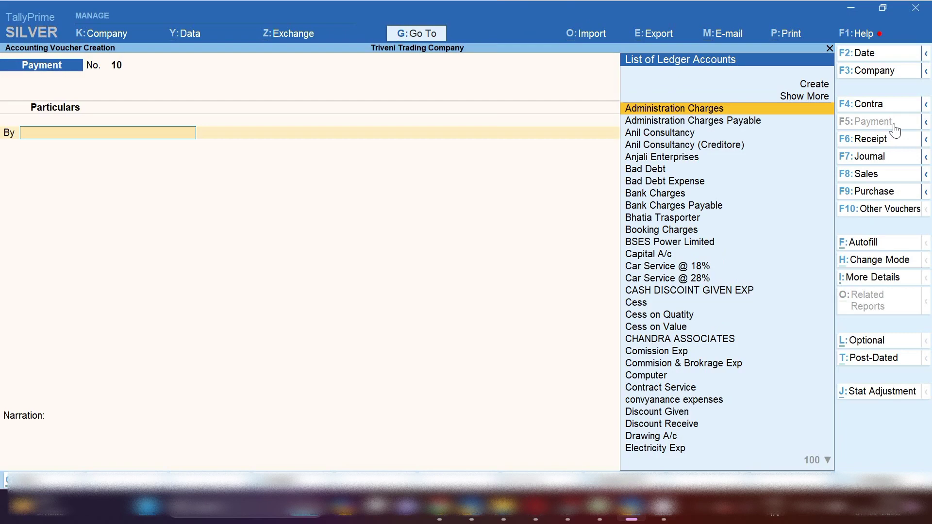
pyautogui.press('F2')
pyautogui.press('BackSpace')
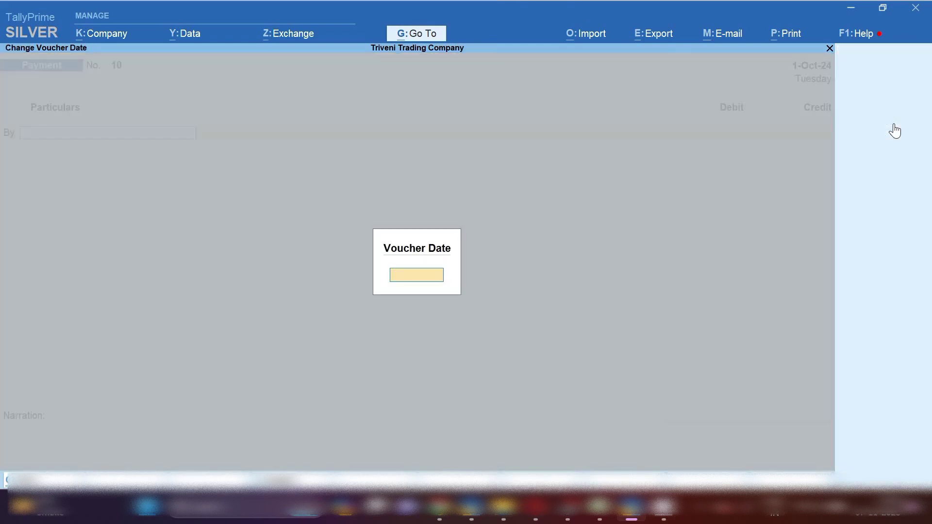
pyautogui.press('Return')
pyautogui.write('Suman')
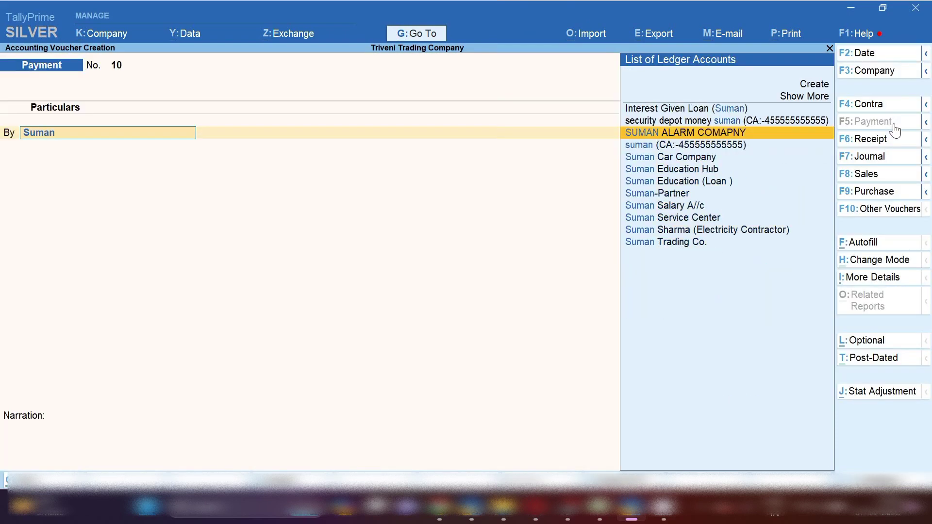
pyautogui.press('Down')
pyautogui.press('Down')
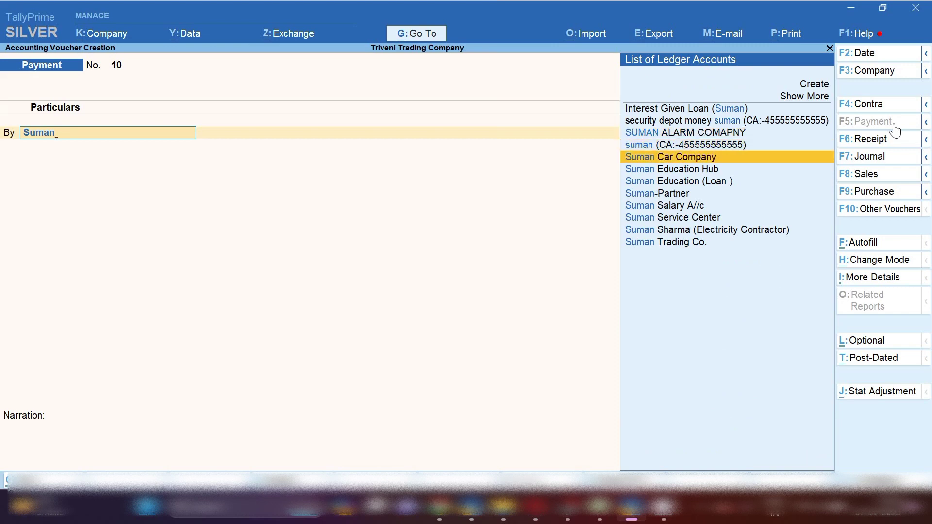
pyautogui.press('BackSpace')
pyautogui.press('BackSpace')
pyautogui.press('BackSpace')
pyautogui.press('BackSpace')
pyautogui.press('BackSpace')
# - Debit Anjali Enterprises with 10,000 in the payment voucher
pyautogui.write('Anj')
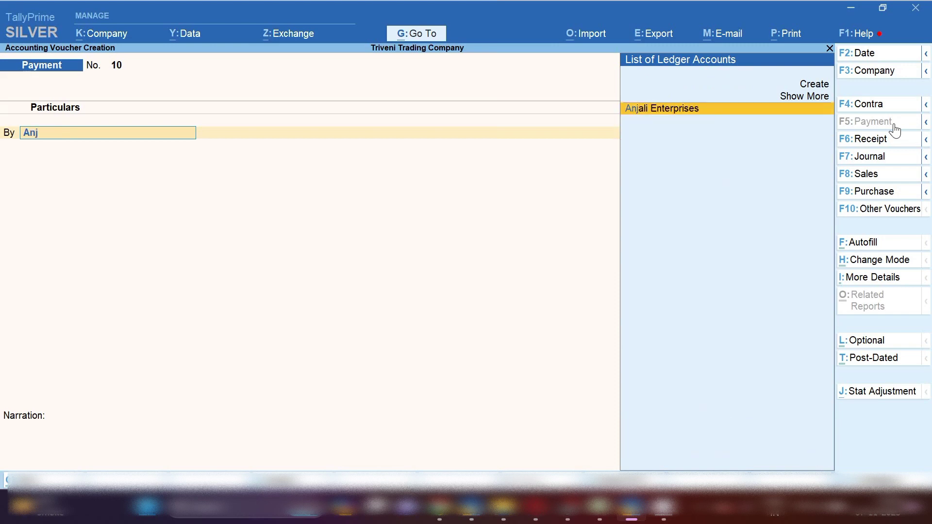
pyautogui.press('Return')
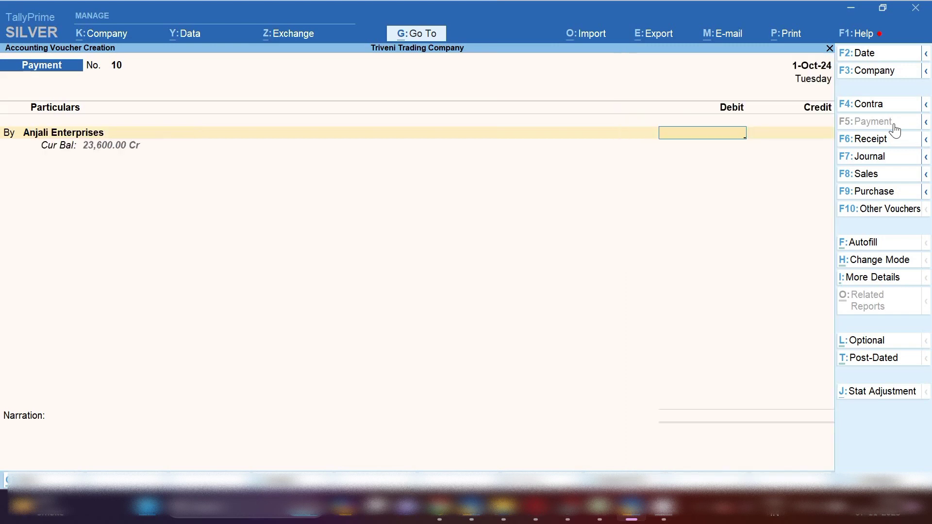
pyautogui.write('10000')
pyautogui.press('Return')
# - Allocate the 10,000 payment as Agst Ref to pending bill 654
pyautogui.press('Return')
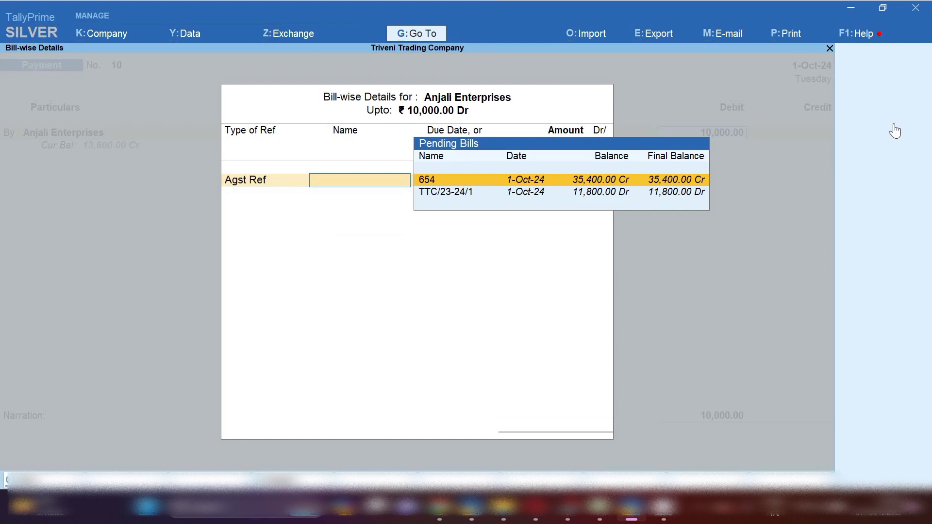
pyautogui.press('Down')
pyautogui.press('Up')
pyautogui.press('Return')
pyautogui.press('Return')
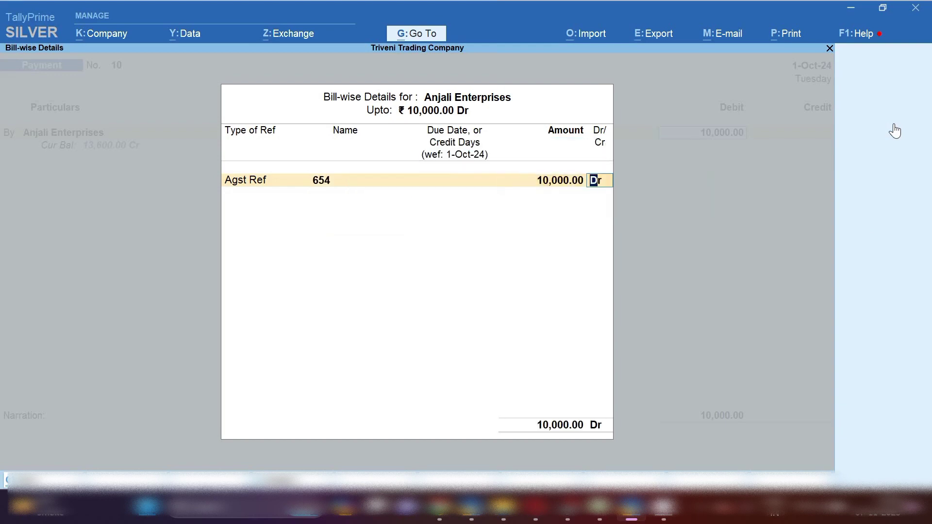
pyautogui.press('Return')
pyautogui.press('Return')
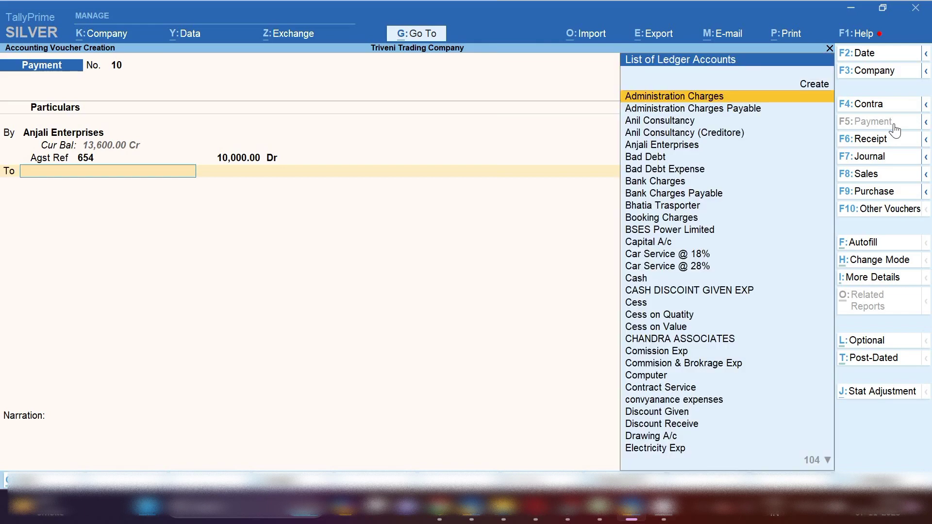
# - Choose Sbi Bank as the credit ledger of the payment voucher
pyautogui.write('S')
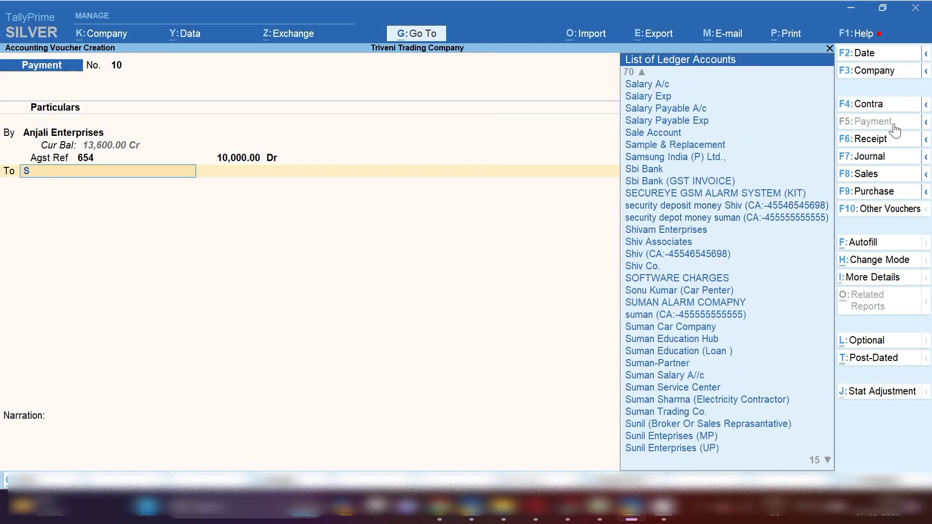
pyautogui.write('u')
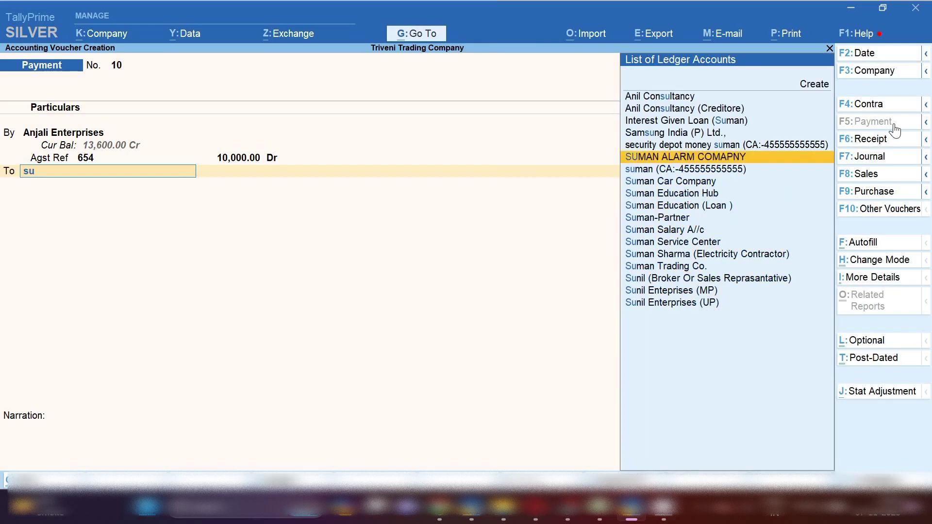
pyautogui.press('Down')
pyautogui.press('Down')
pyautogui.press('BackSpace')
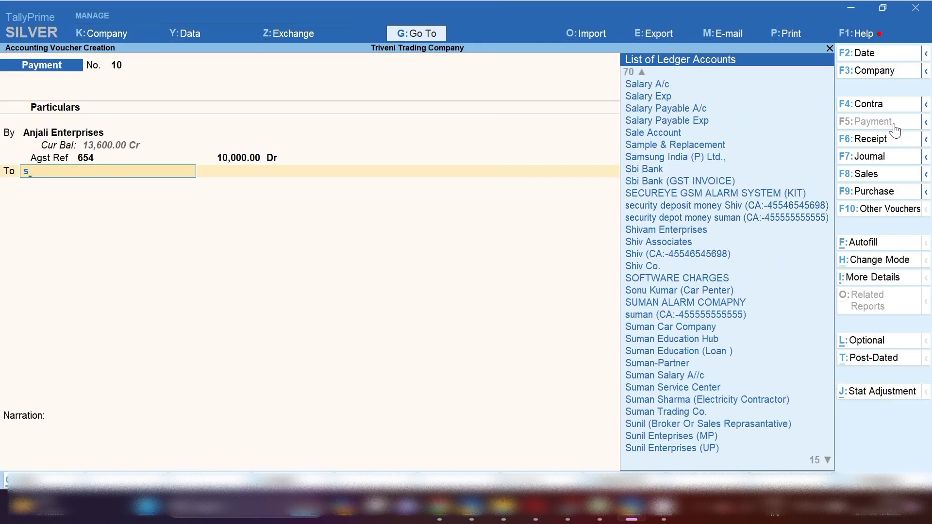
pyautogui.write('bi')
pyautogui.press('Return')
# - Accept the 10,000 credit to Sbi Bank and save the payment voucher without a narration
pyautogui.press('Return')
pyautogui.press('Return')
pyautogui.press('Return')
pyautogui.press('Return')
pyautogui.press('Return')
pyautogui.press('Return')
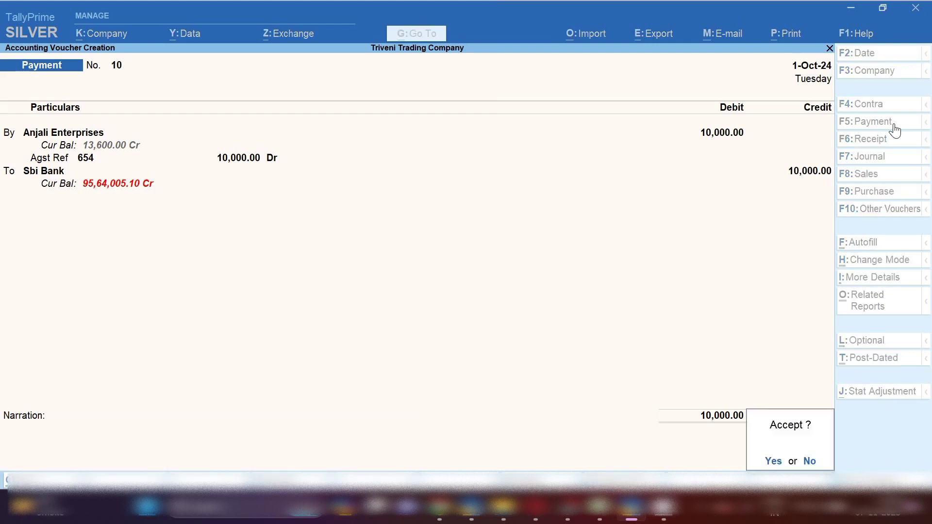
pyautogui.press('Return')
pyautogui.press('Return')
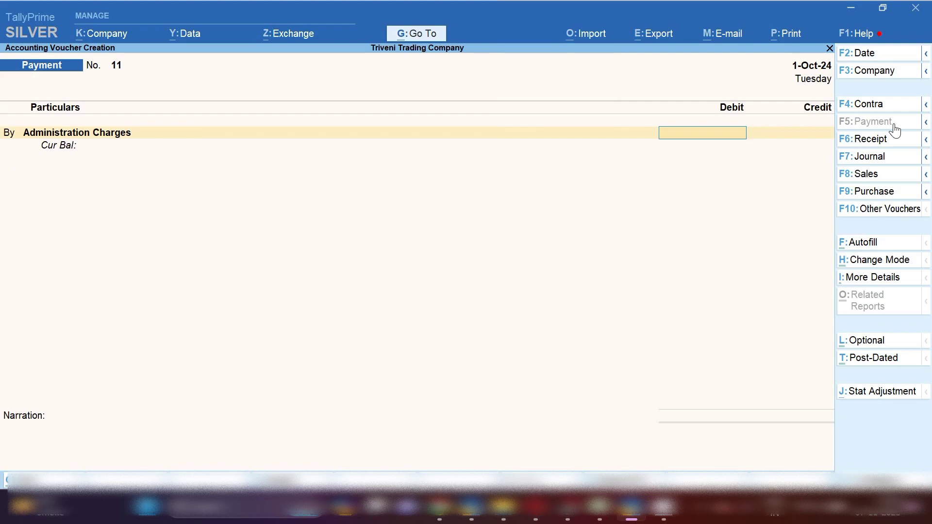
# - Open the Ledger Vouchers report for Anjali Enterprises
pyautogui.click(423, 39)
pyautogui.press('Down')
pyautogui.press('Down')
pyautogui.press('Down')
pyautogui.press('Down')
pyautogui.press('Down')
pyautogui.press('Down')
pyautogui.press('Down')
pyautogui.press('Down')
pyautogui.press('Down')
pyautogui.press('Down')
pyautogui.press('Down')
pyautogui.press('Down')
pyautogui.press('Down')
pyautogui.press('Down')
pyautogui.press('Down')
pyautogui.press('Down')
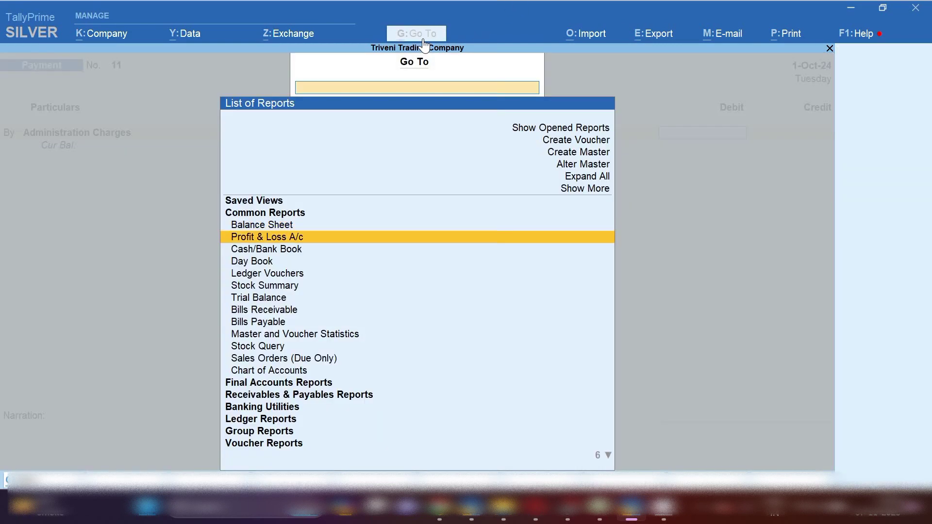
pyautogui.press('Return')
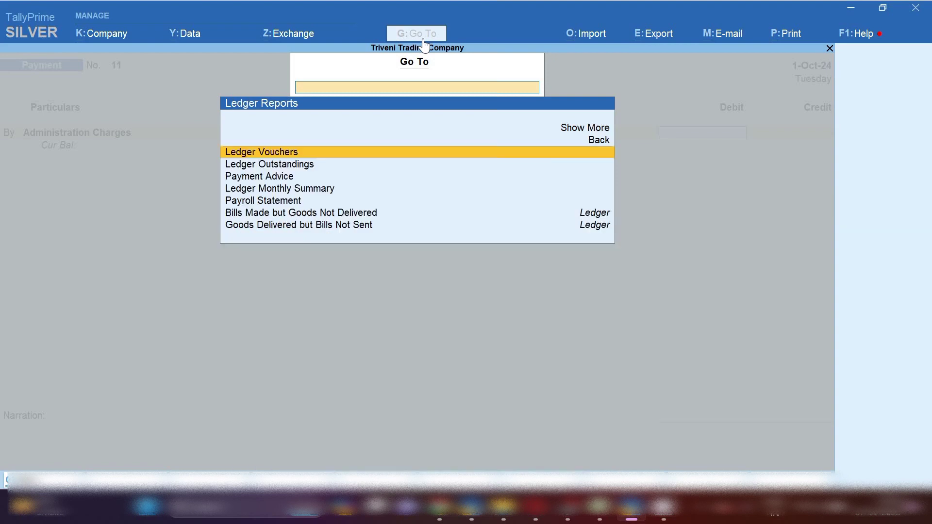
pyautogui.press('Return')
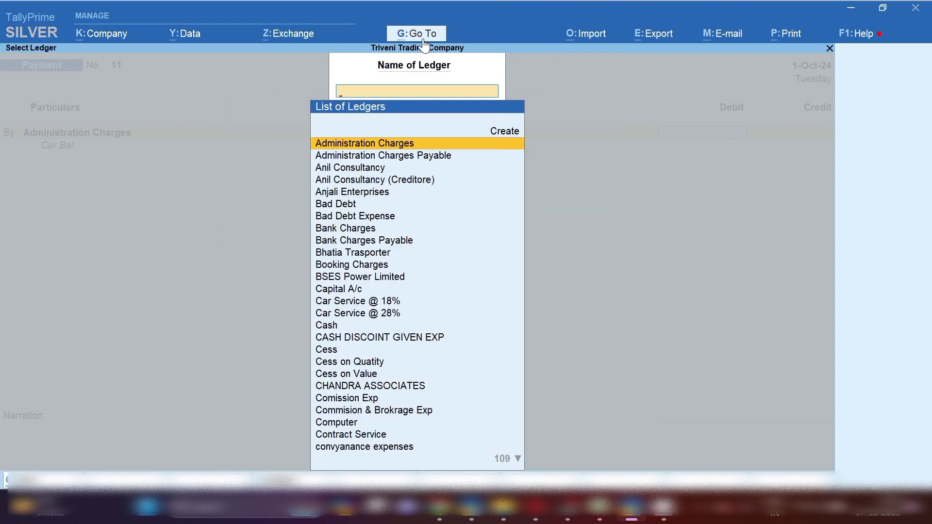
pyautogui.write('Anja')
pyautogui.press('Return')
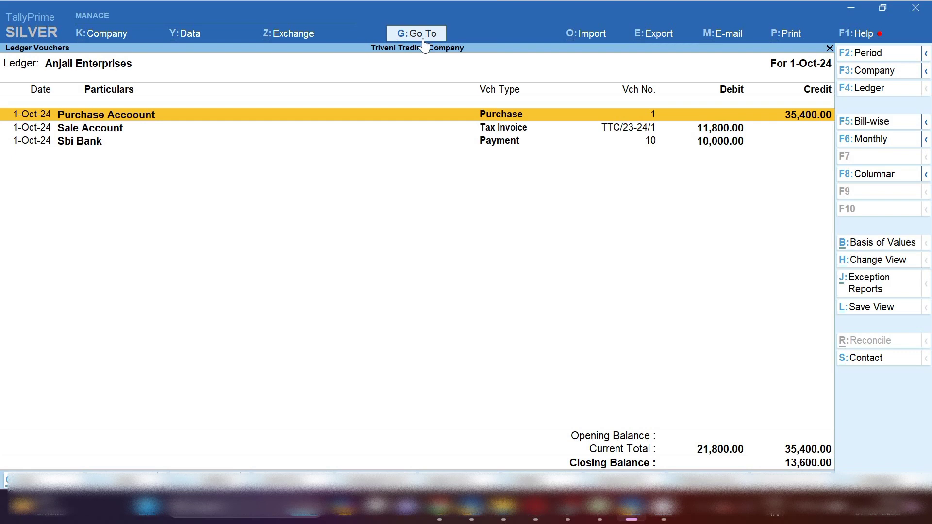
# - Mark the purchase, tax invoice and payment entries one by one to review the party's ledger
pyautogui.press('space')
pyautogui.press('Down')
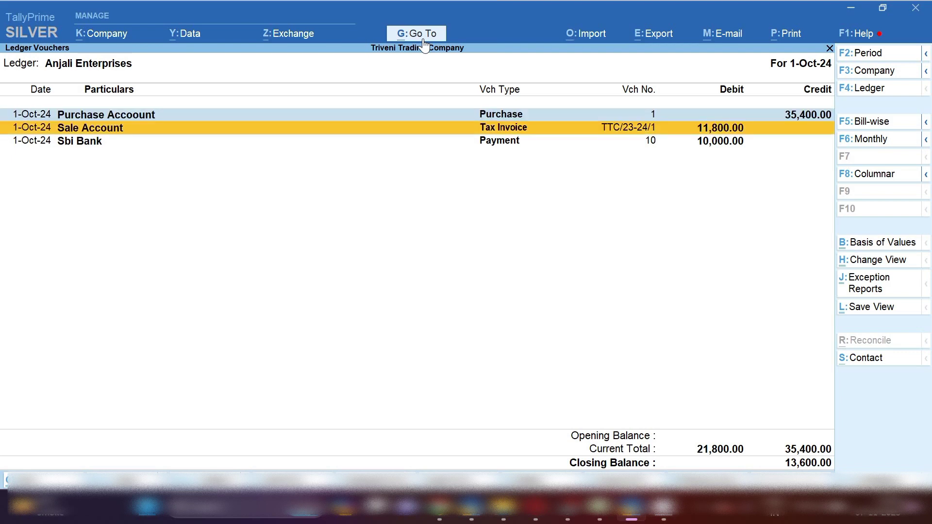
pyautogui.press('space')
pyautogui.press('Down')
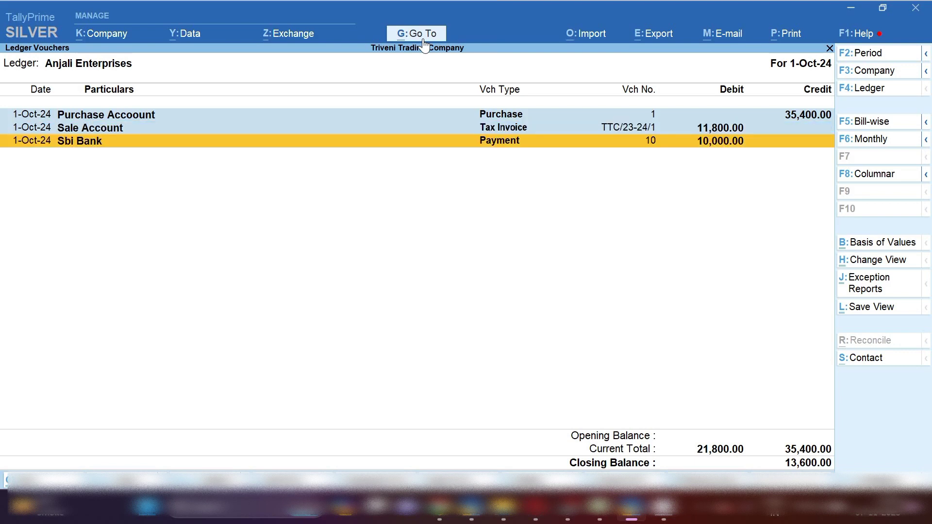
pyautogui.press('space')
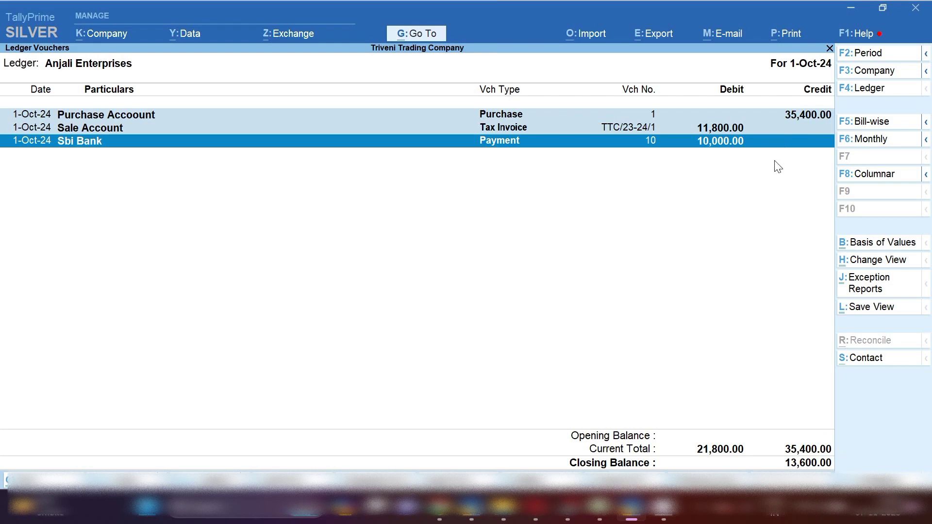
# - Add a payment voucher from the ledger report and debit Anjali Enterprises with 13,600
pyautogui.hotkey('alt', 'a')
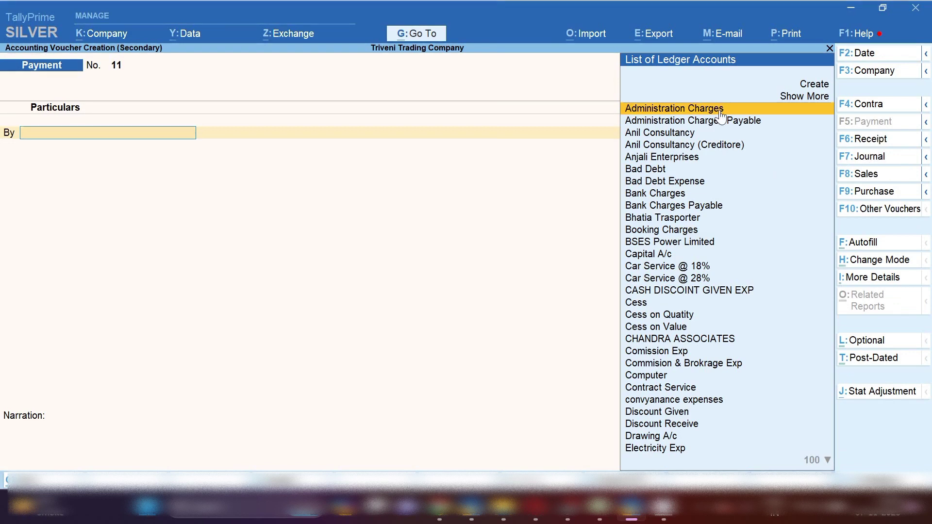
pyautogui.write('Anj')
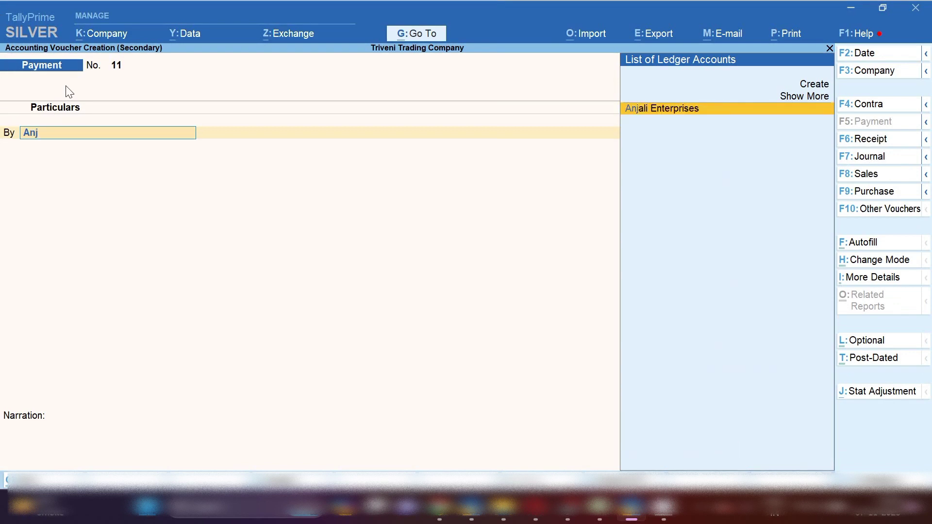
pyautogui.press('Return')
pyautogui.write('13,600')
# - Allocate the 13,600 as Agst Ref to bill 654 and choose Sbi Bank as the credit ledger
pyautogui.press('Return')
pyautogui.press('Return')
pyautogui.press('Return')
pyautogui.press('Return')
pyautogui.press('Return')
pyautogui.press('Return')
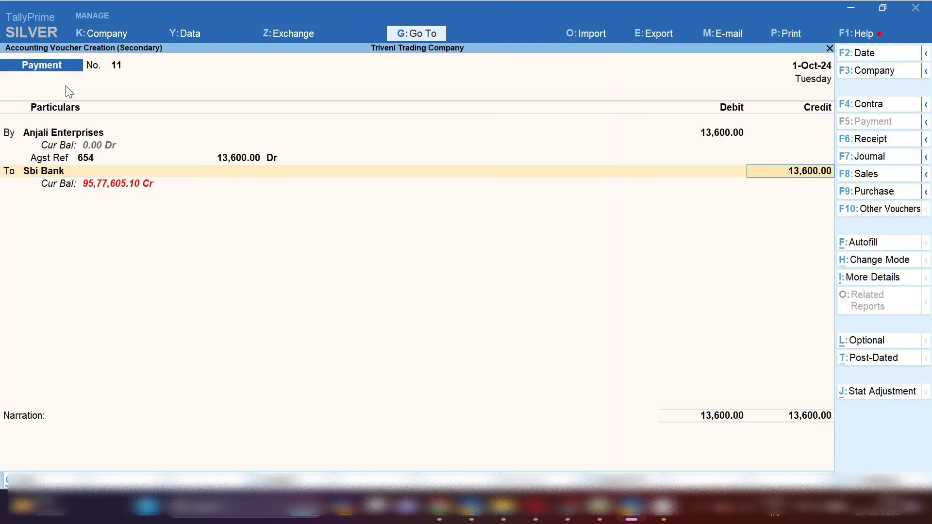
# - Save the 13,600 payment from Sbi Bank without a narration and select the purchase entry in the party's ledger report
pyautogui.press('Return')
pyautogui.press('Return')
pyautogui.press('Return')
pyautogui.press('Return')
pyautogui.press('Return')
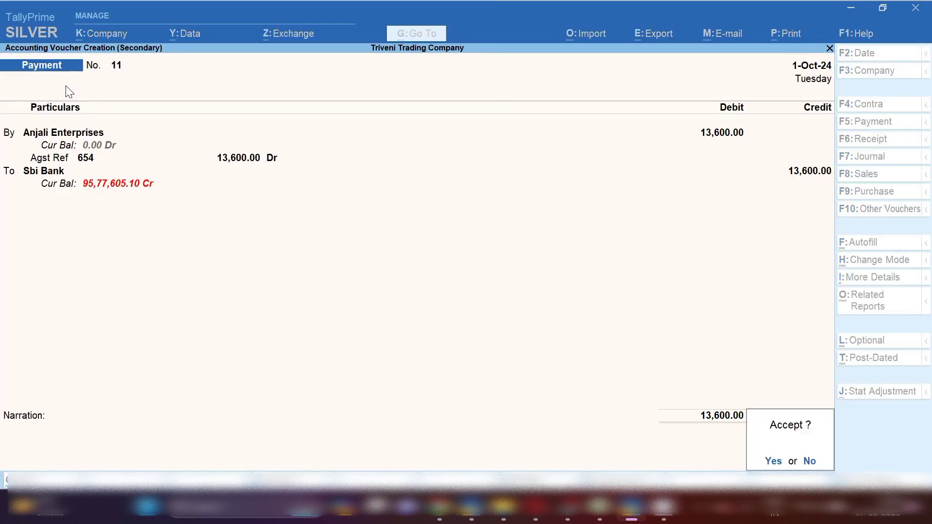
pyautogui.press('Return')
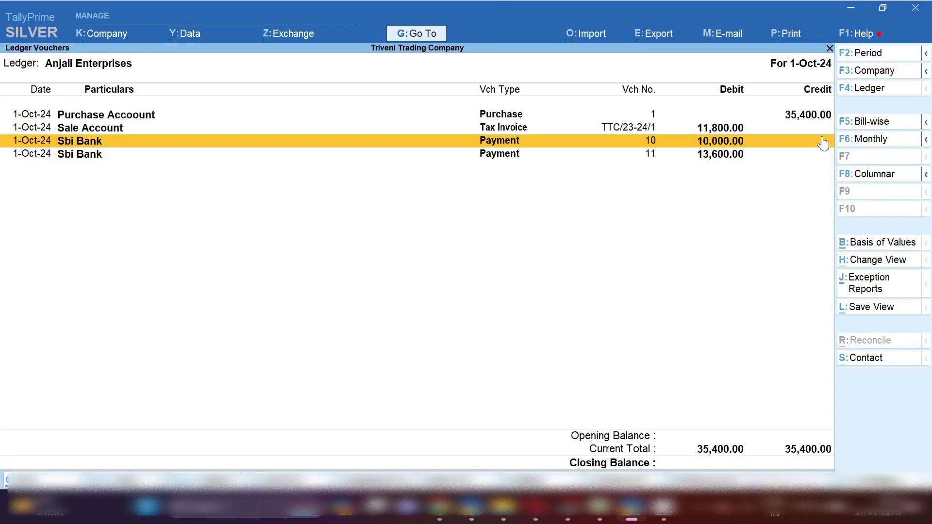
pyautogui.click(815, 118)
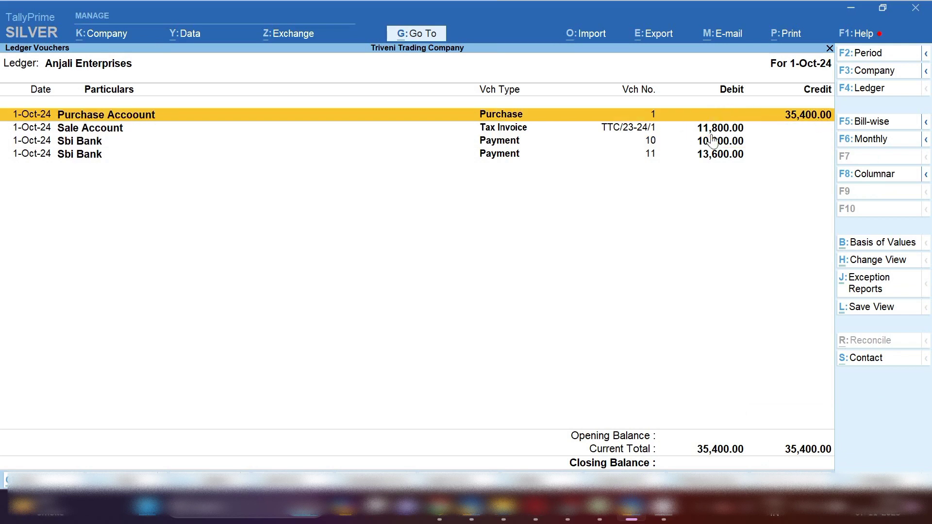